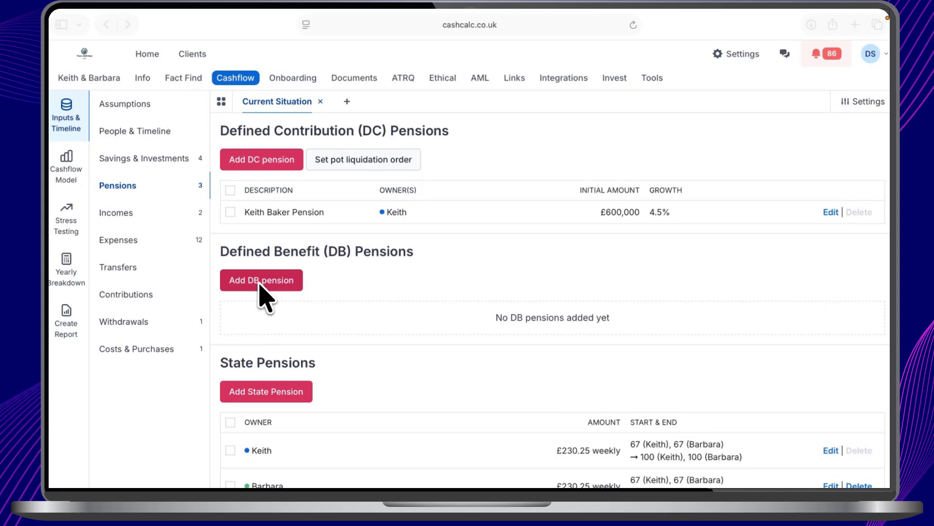
Add a defined benefit pension described as "DB Income" and keep the female client as its owner.
click(262, 281)
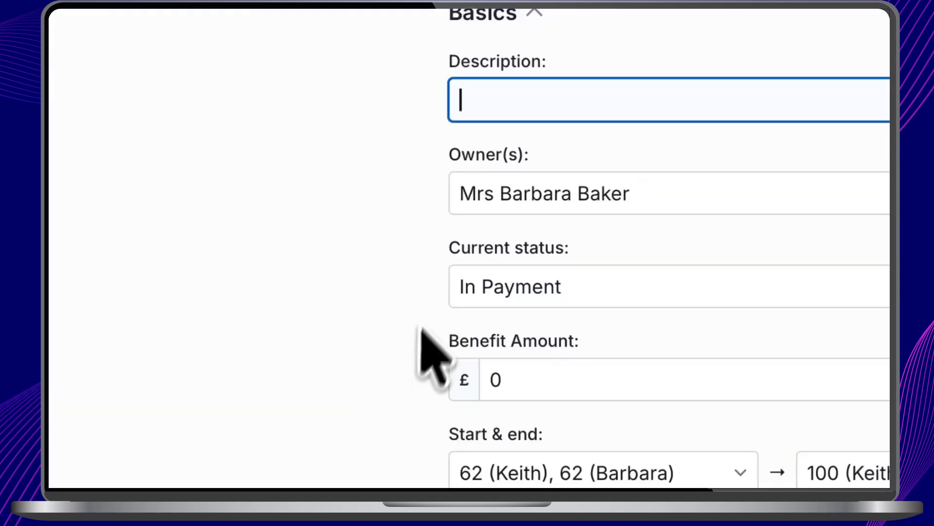
text(DB Income)
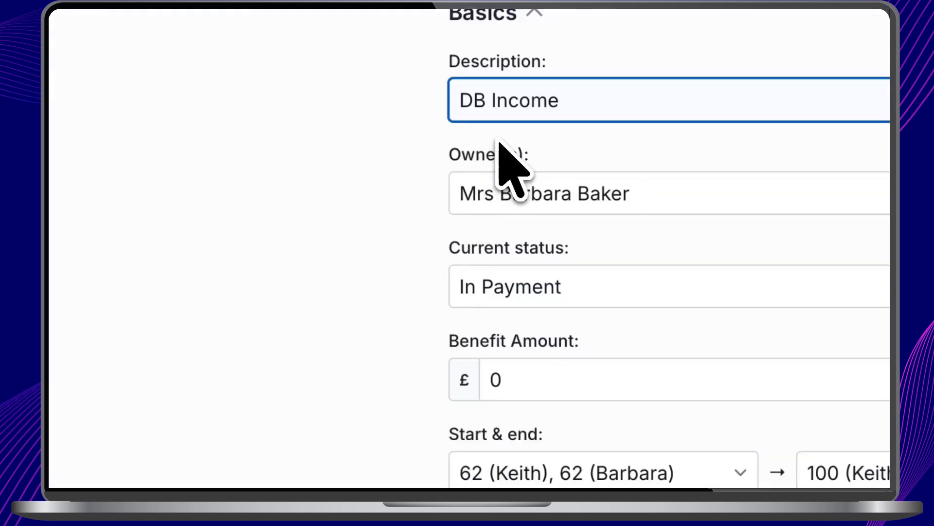
click(535, 200)
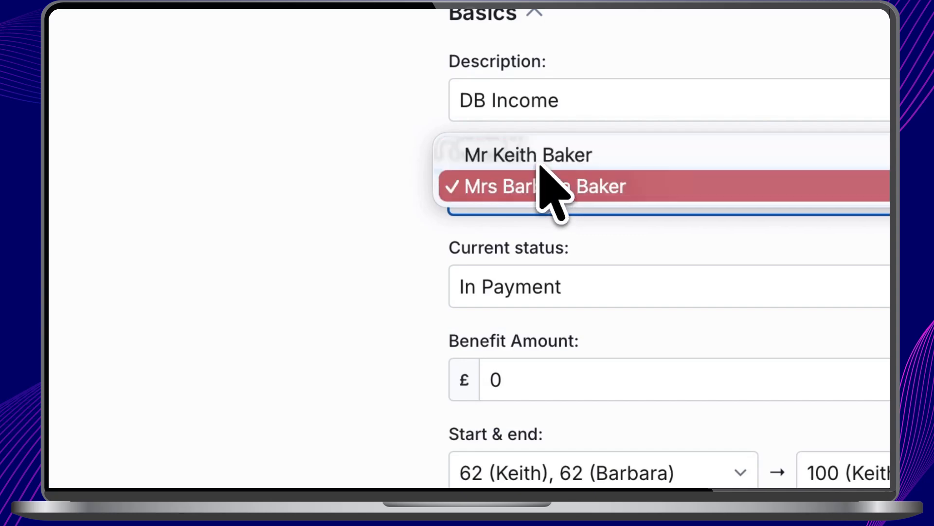
click(543, 180)
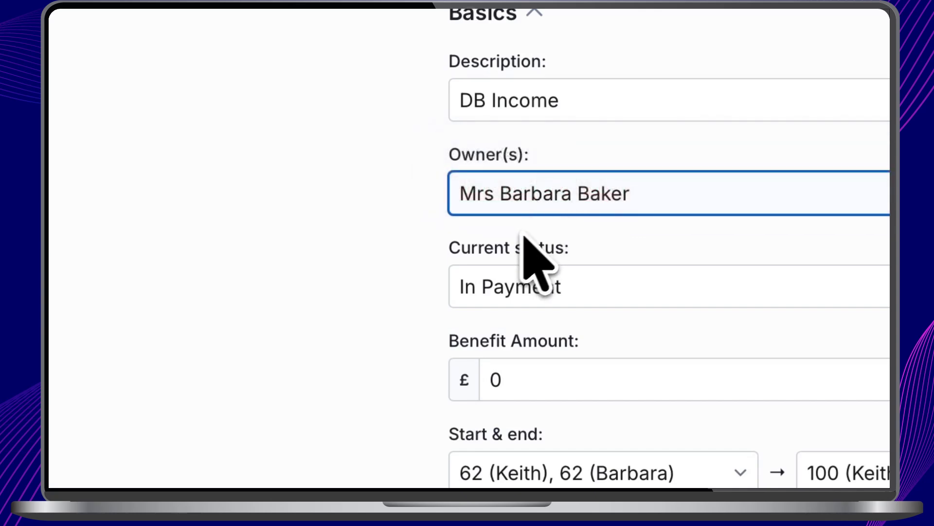
Set the pension's current status to In Payment with a benefit amount of £20000 per year.
click(578, 285)
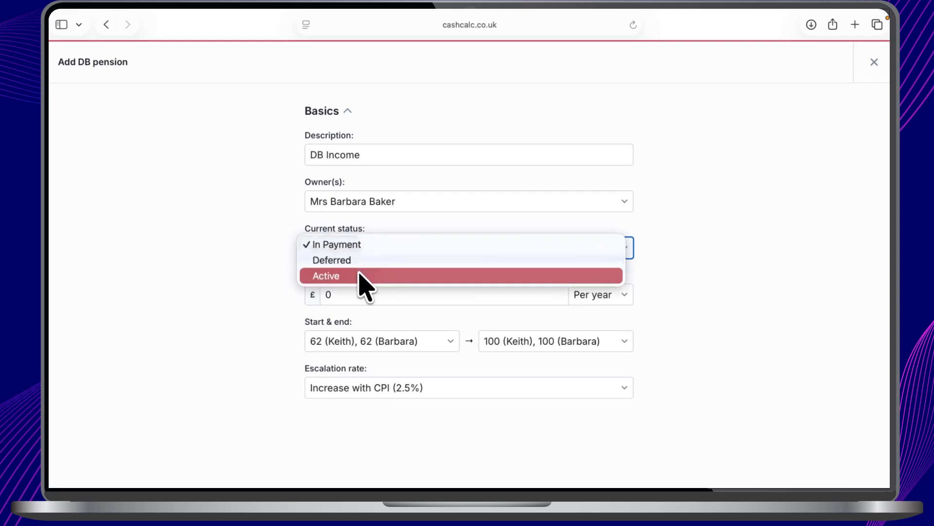
click(365, 247)
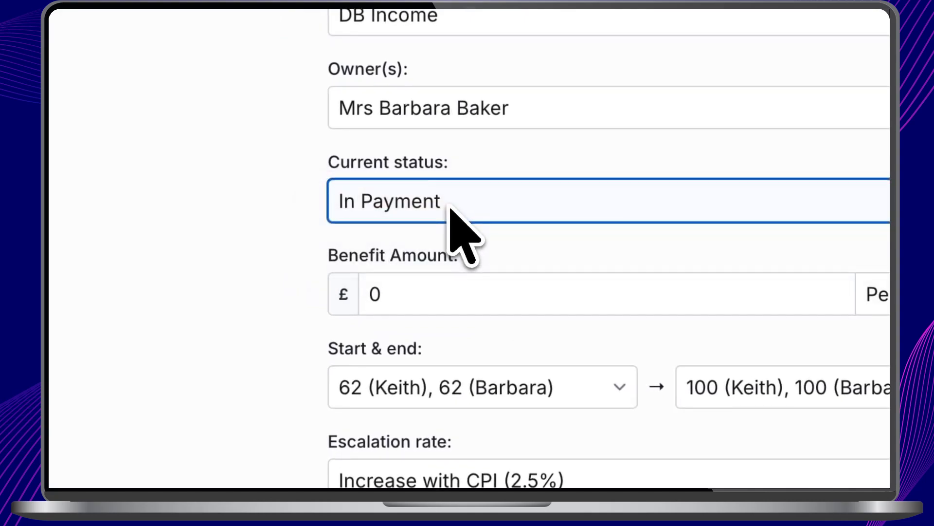
click(483, 294)
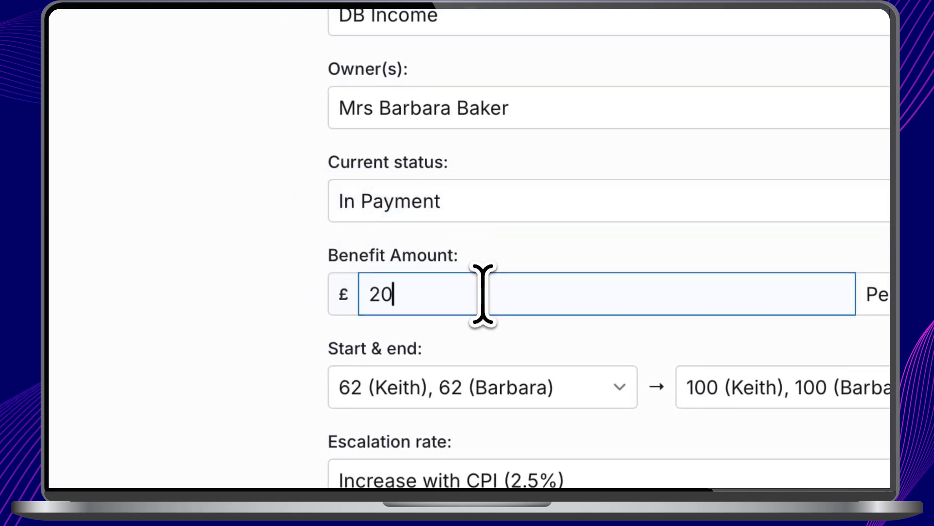
text(20000)
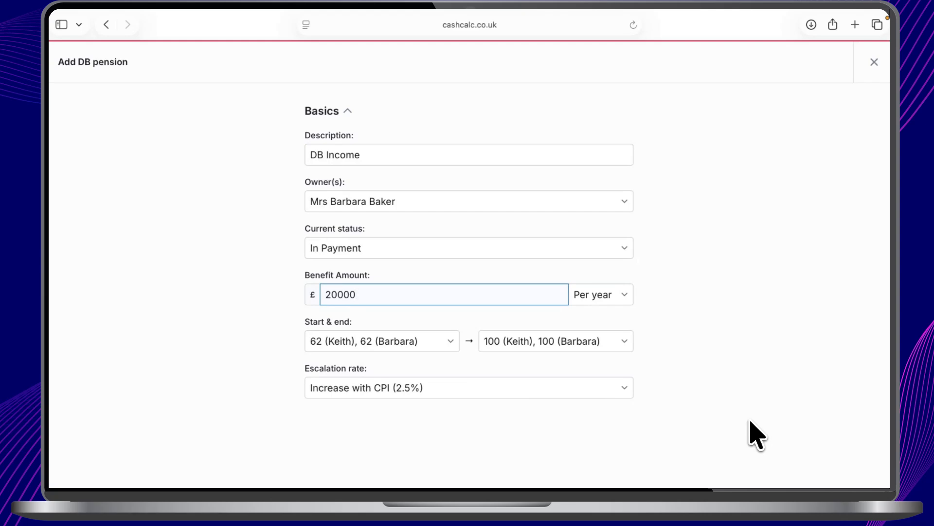
Change the pension's status to Deferred and enter £20000 per year as the current value of benefits.
click(449, 246)
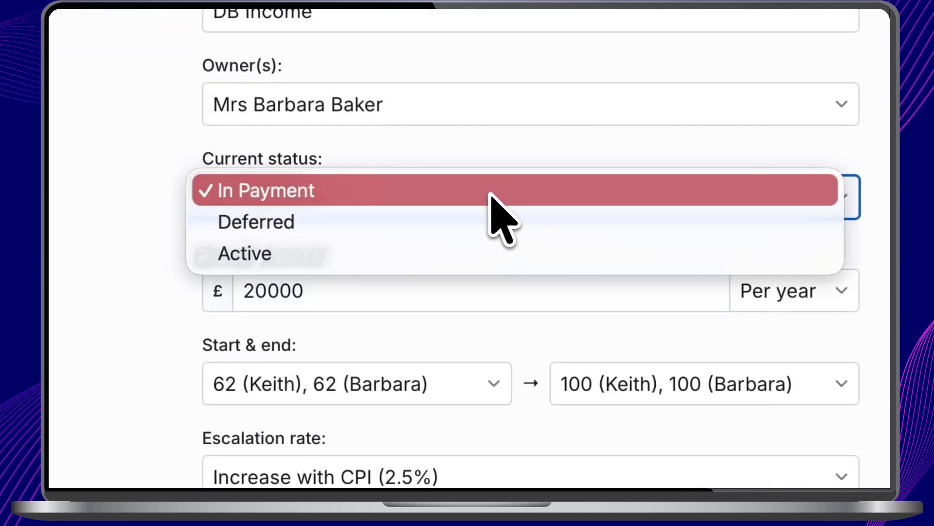
click(490, 195)
click(491, 195)
click(467, 230)
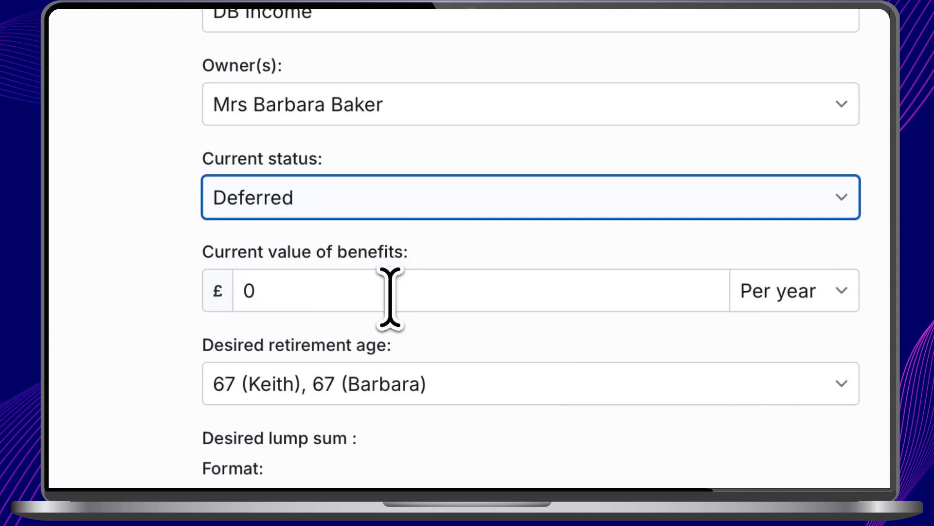
click(391, 298)
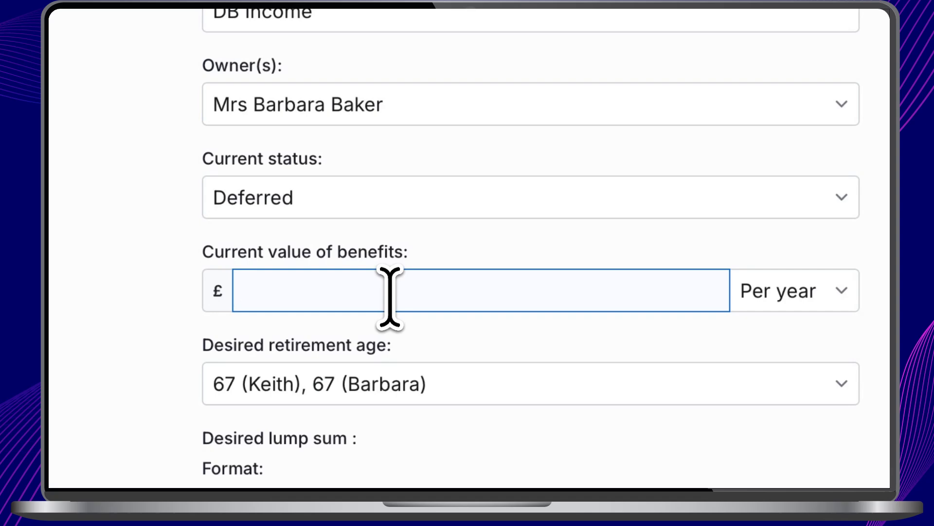
text(20000)
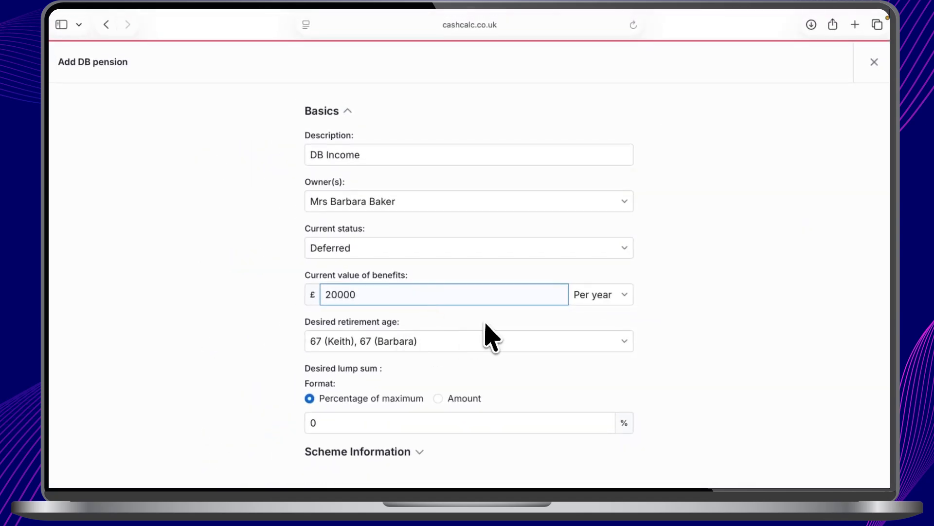
Set the desired lump sum to 100% of maximum and expand the Scheme Information section for review.
click(380, 423)
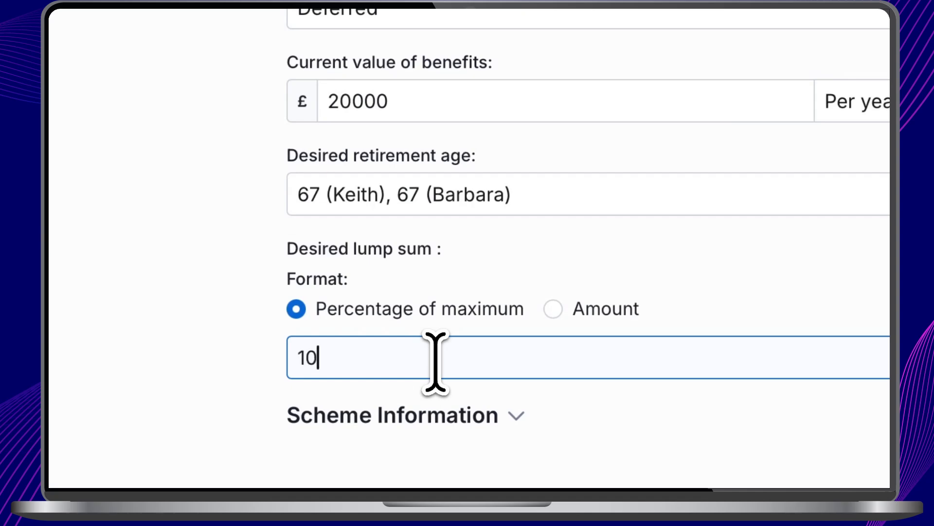
click(379, 416)
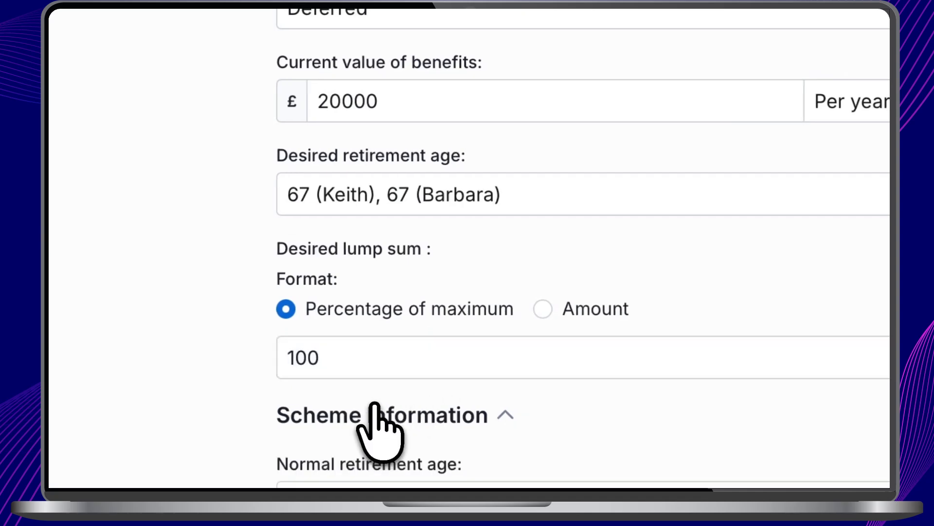
scroll(557, 370, down, 10)
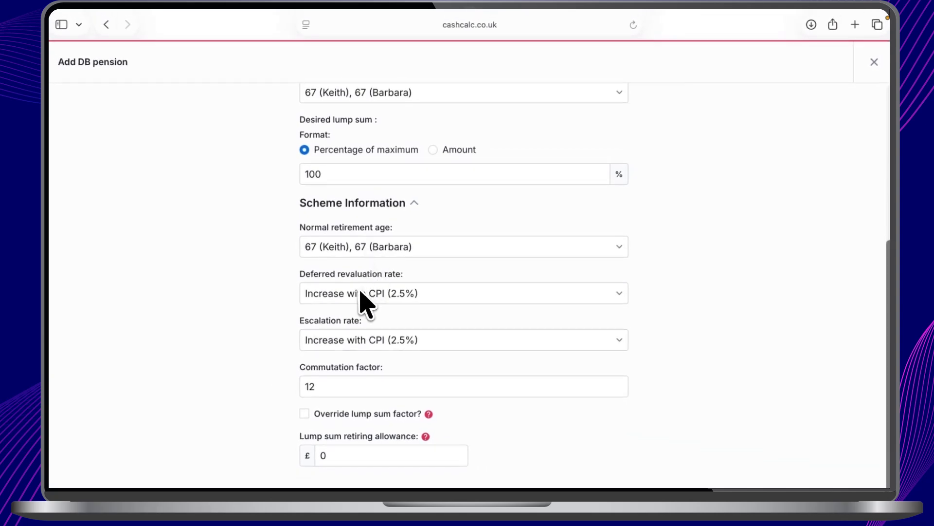
scroll(441, 287, up, 2)
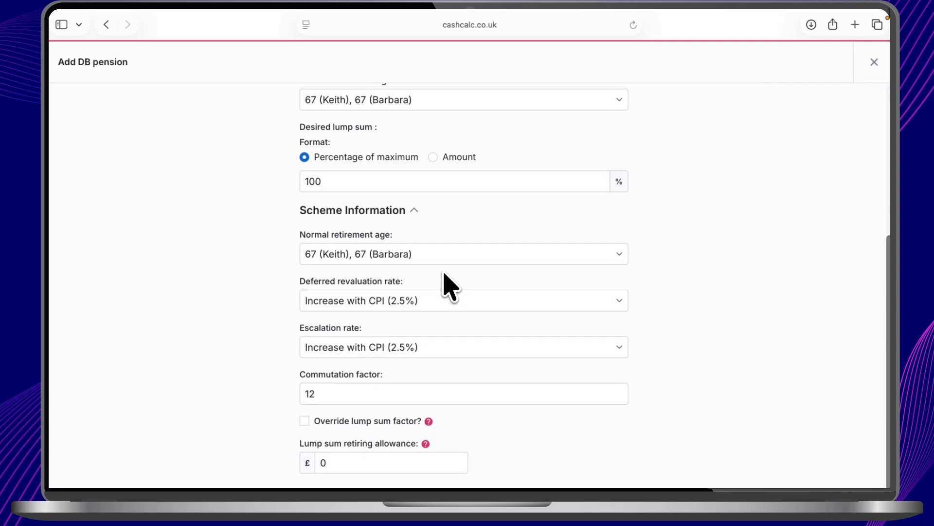
scroll(444, 274, up, 5)
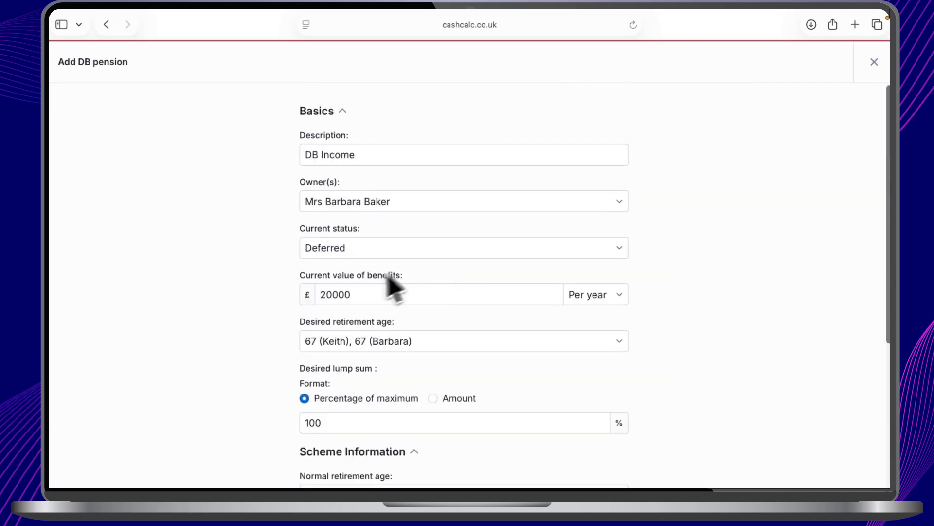
scroll(390, 311, down, 5)
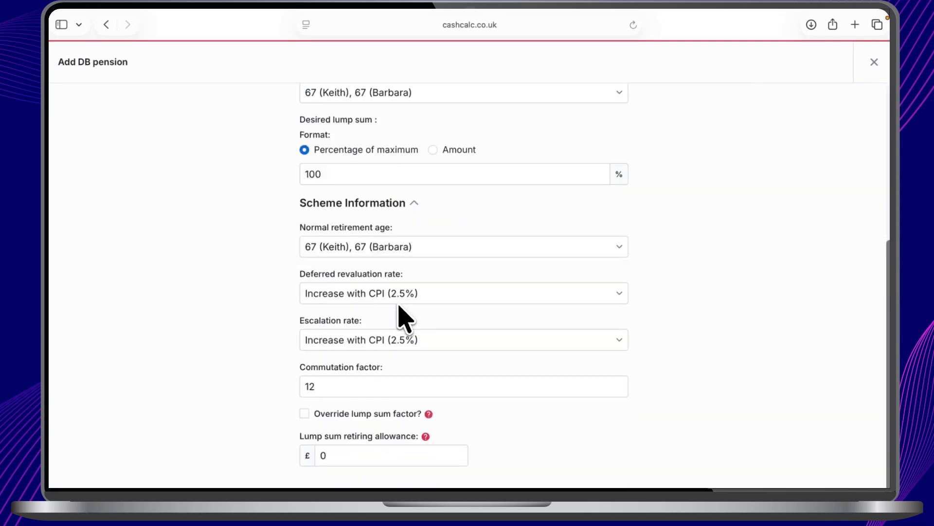
Keep the deferred revaluation and escalation rates at Increase with CPI (2.5%) and enable the lump sum factor override.
click(373, 294)
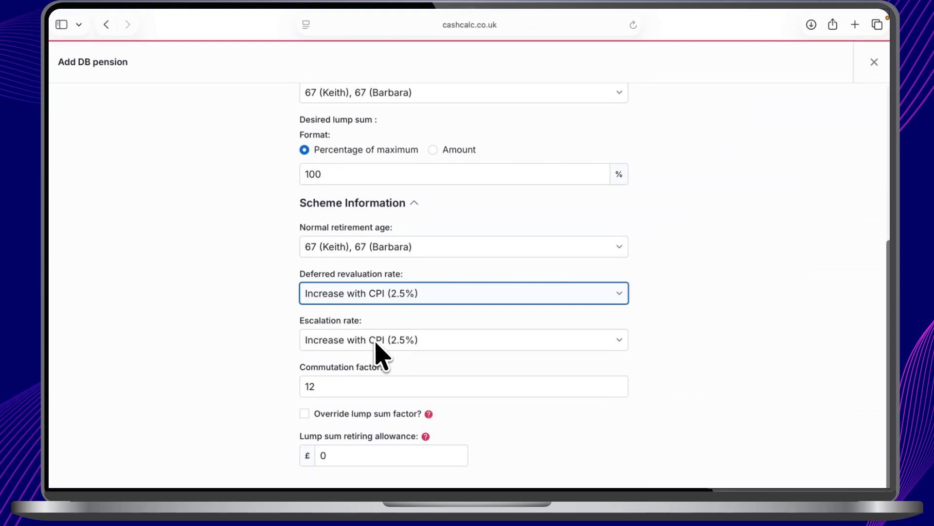
click(402, 341)
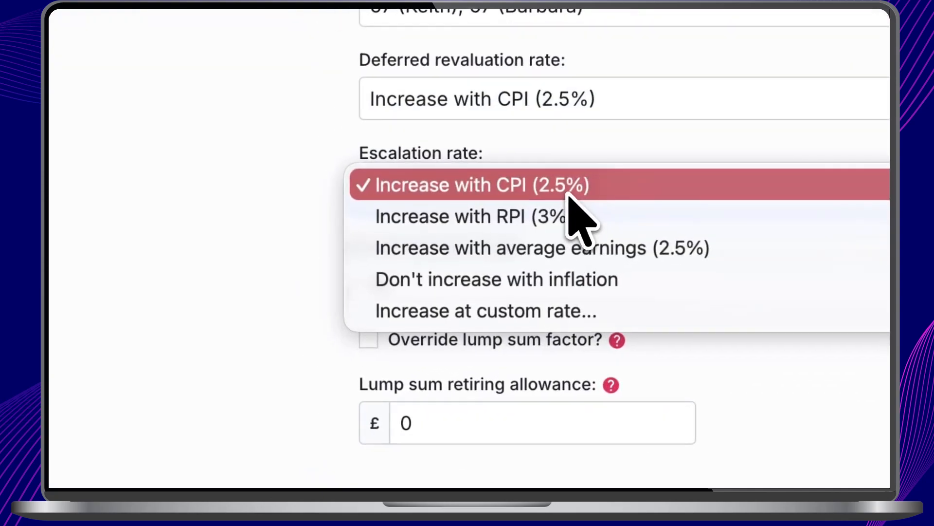
click(568, 194)
click(472, 277)
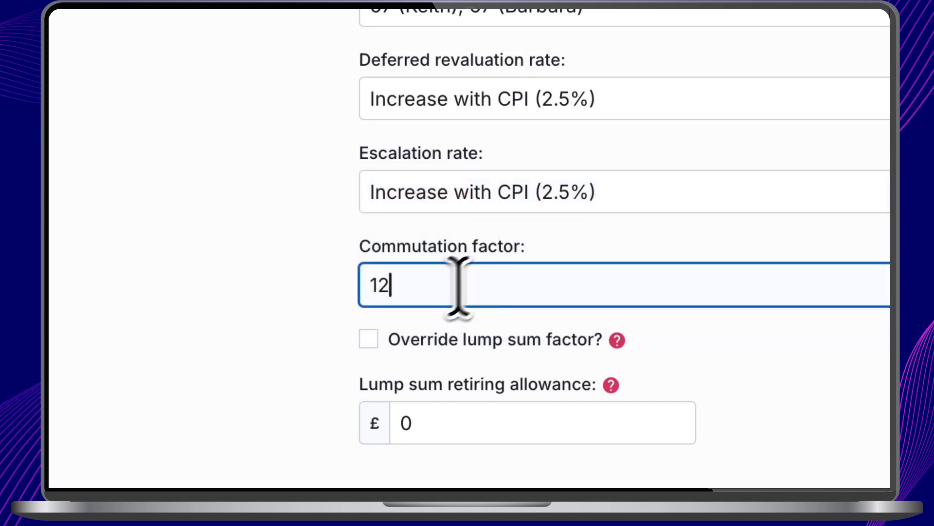
click(371, 339)
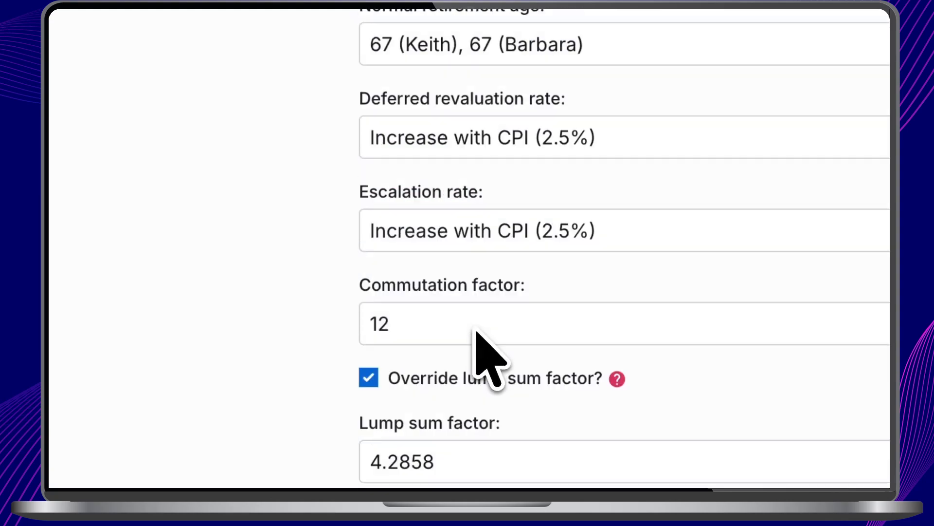
scroll(482, 346, down, 2)
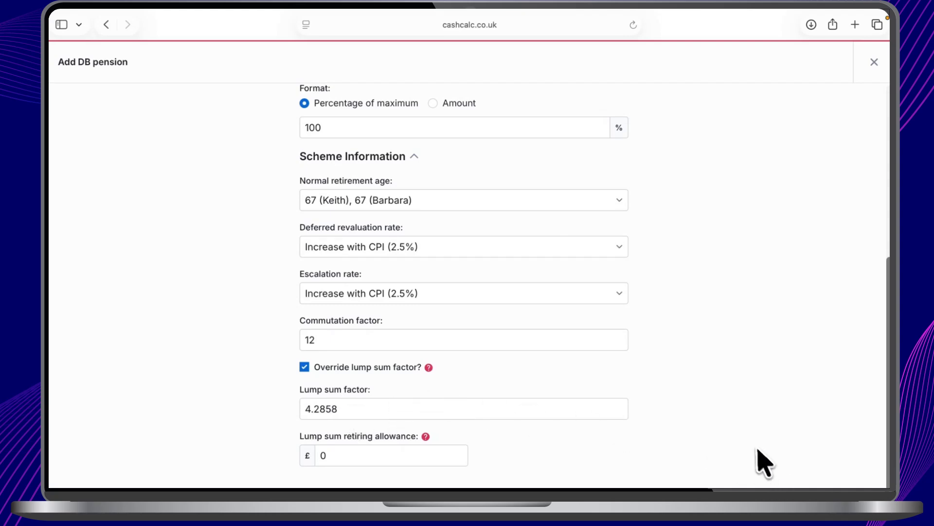
Change the pension's status to Active and link it to the Salary income, using its £12000 pensionable salary.
scroll(730, 394, up, 6)
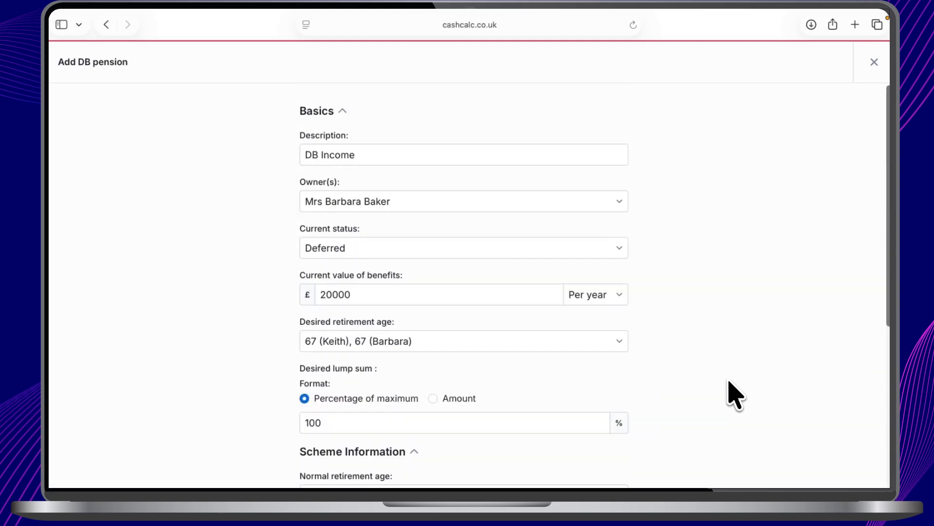
click(421, 253)
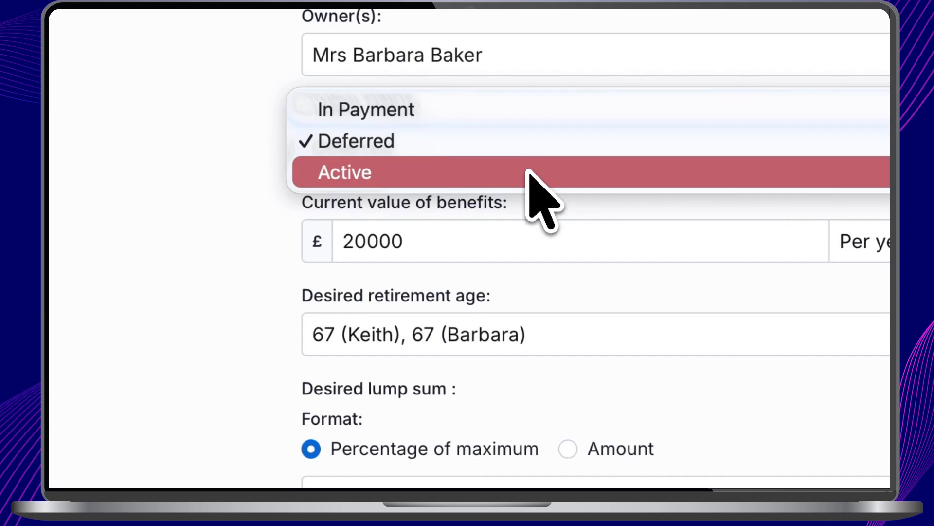
click(528, 171)
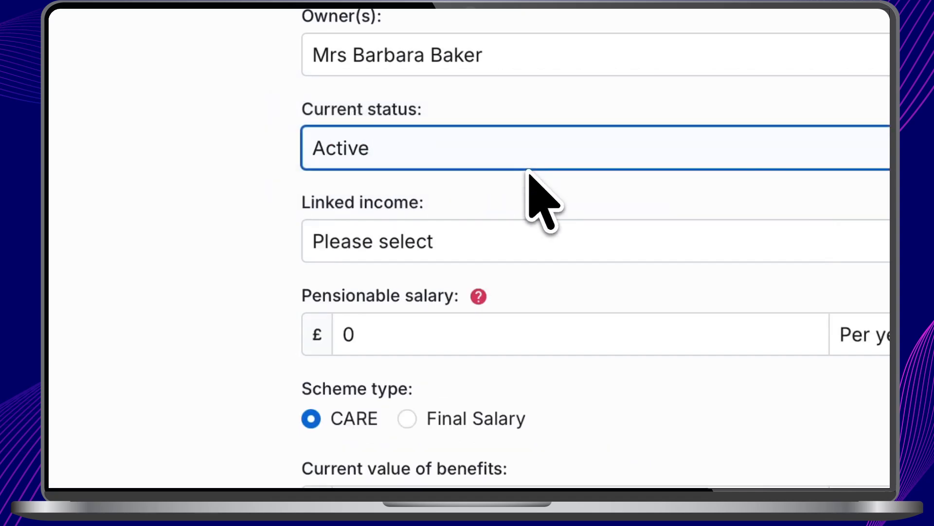
click(454, 235)
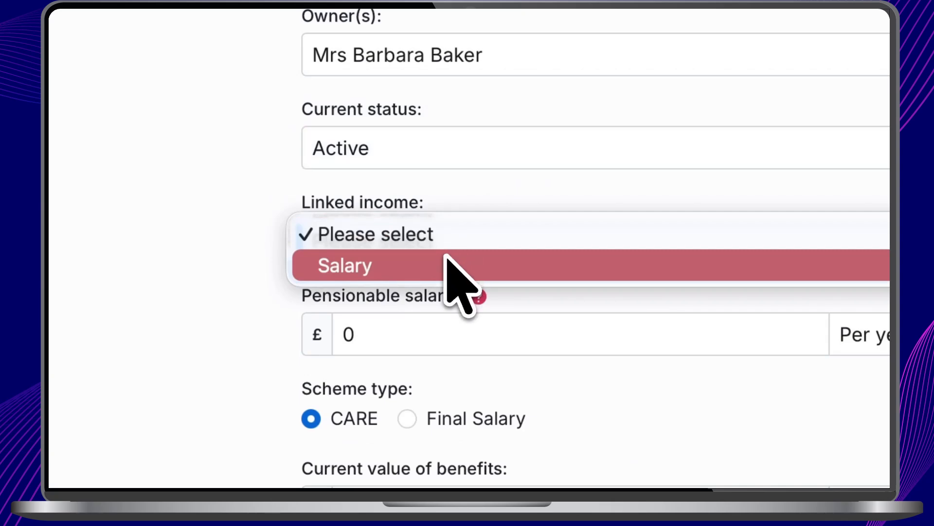
click(447, 263)
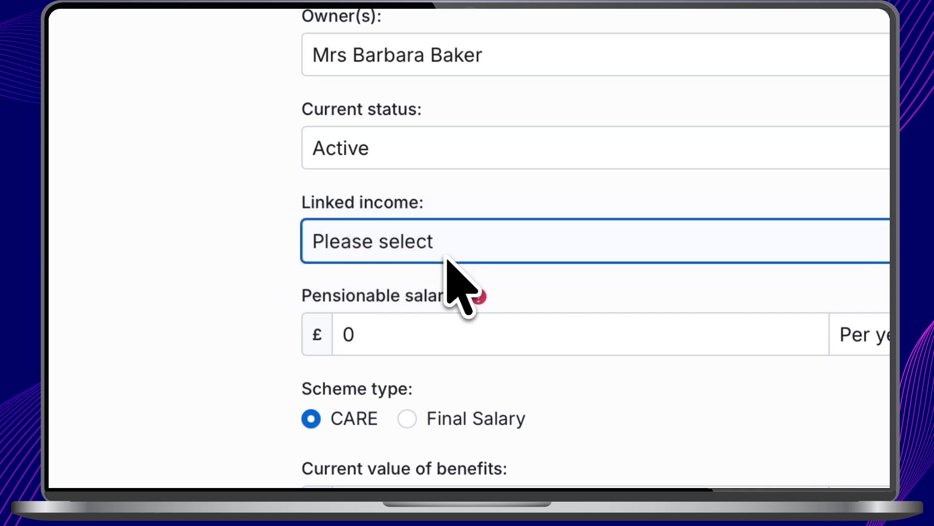
click(401, 334)
drag(401, 333, 340, 332)
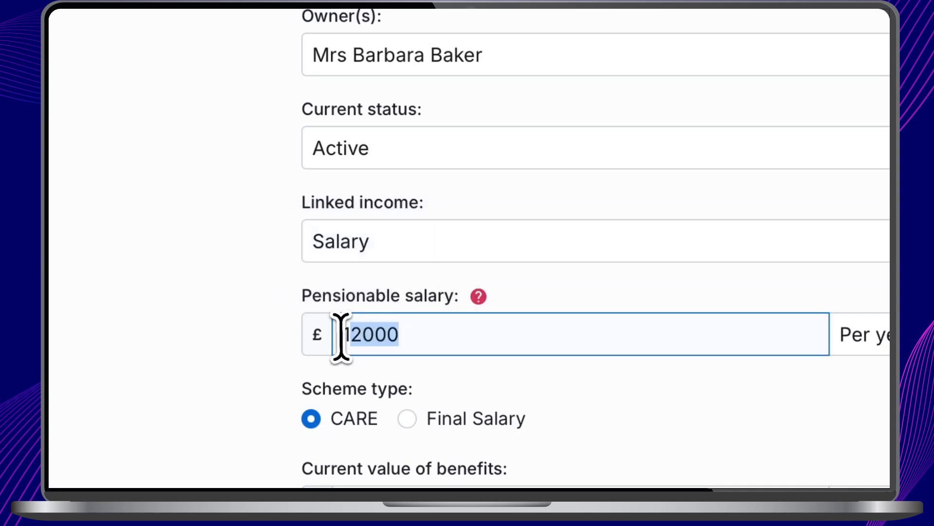
Set the scheme type to Final Salary and enter 30 years of service to date.
scroll(517, 335, down, 5)
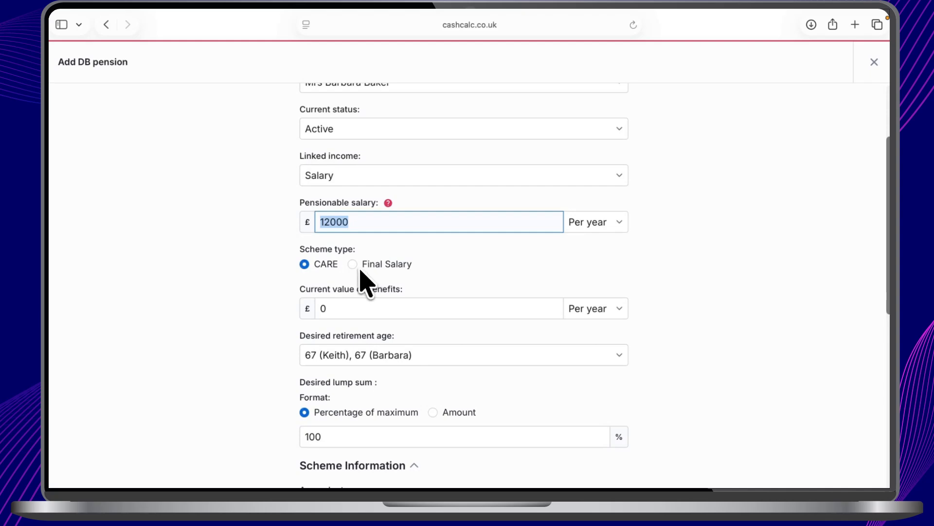
click(355, 266)
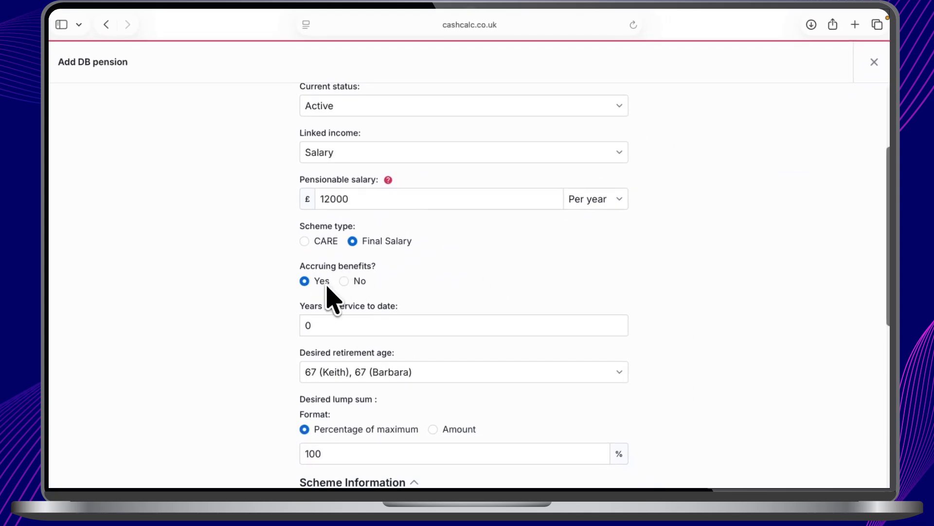
scroll(330, 298, down, 1)
click(335, 319)
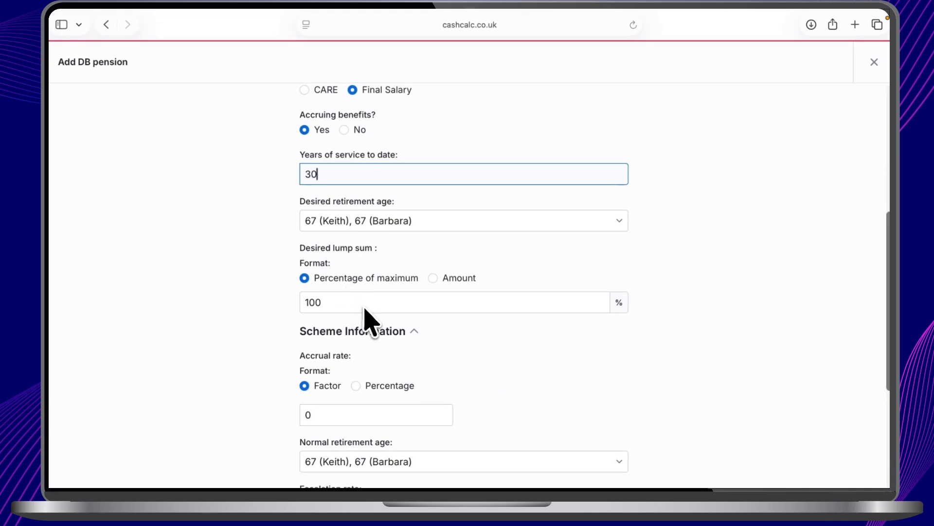
Set the accrual rate to a factor of 60 in the scheme information.
scroll(370, 313, down, 3)
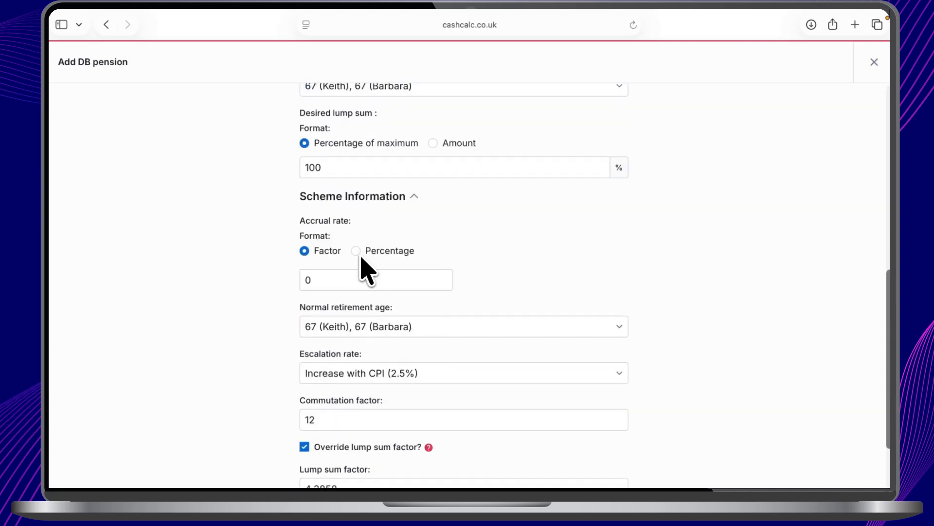
scroll(360, 271, down, 1)
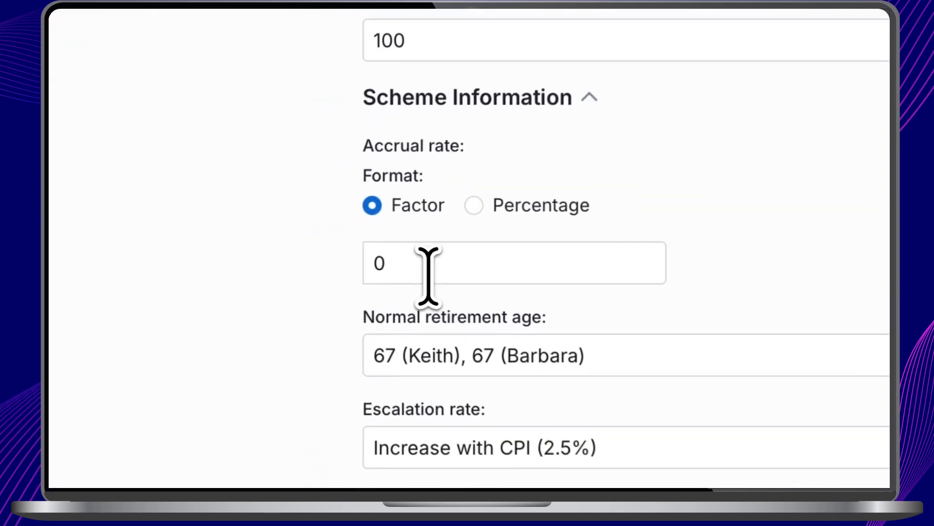
click(332, 270)
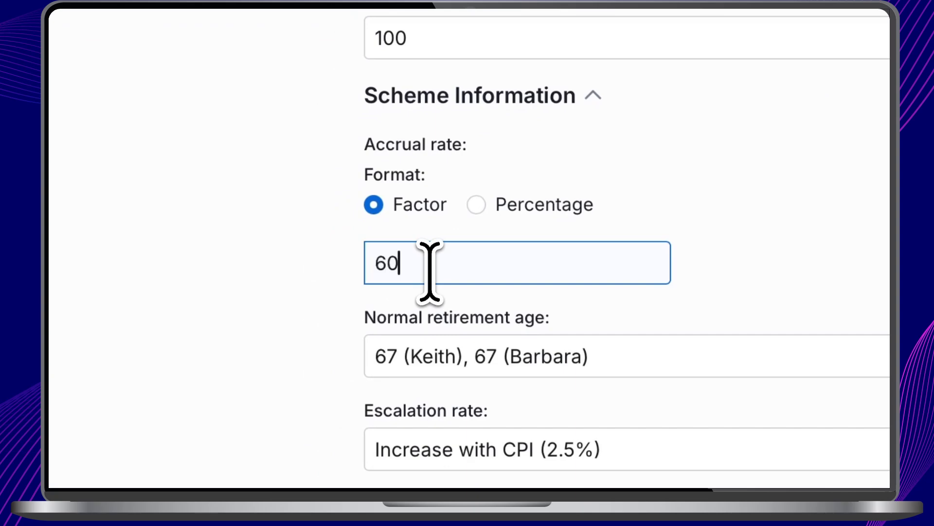
Keep the remaining scheme settings, including commutation factor 12 and lump sum factor 4.2858, and save the active DB pension.
scroll(372, 275, down, 1)
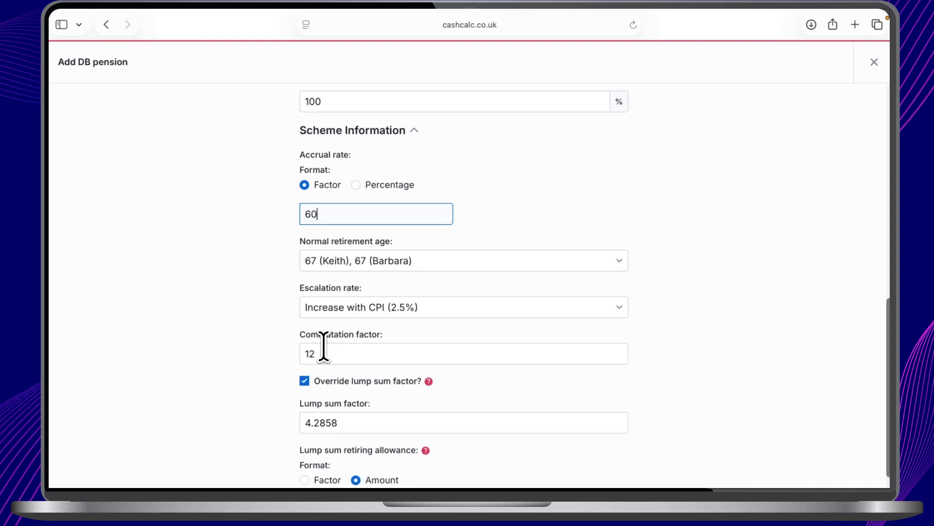
scroll(321, 348, down, 1)
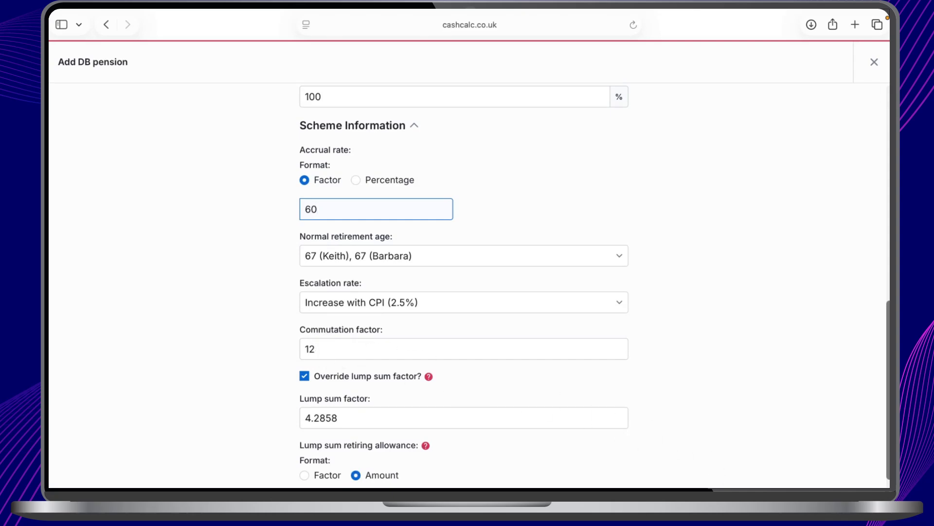
click(789, 459)
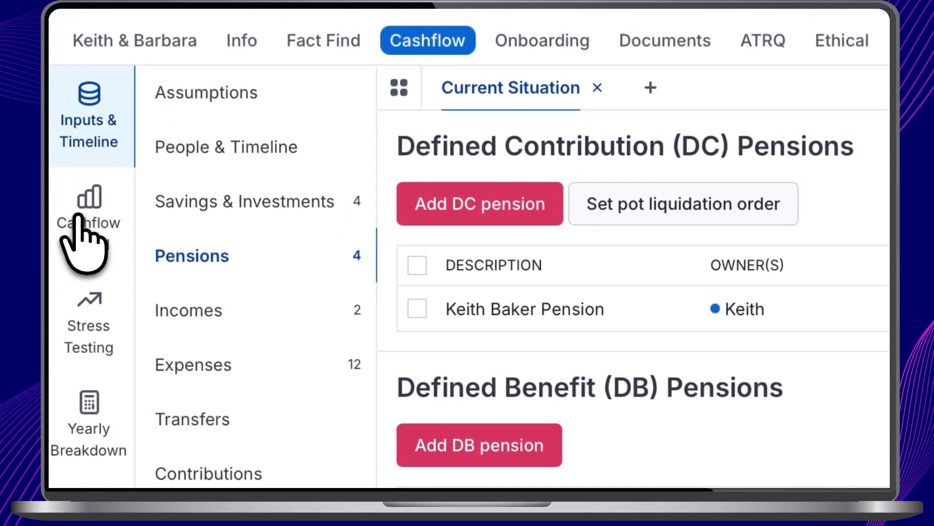
Open the cashflow model and examine the taxes payable by each client over time.
click(77, 215)
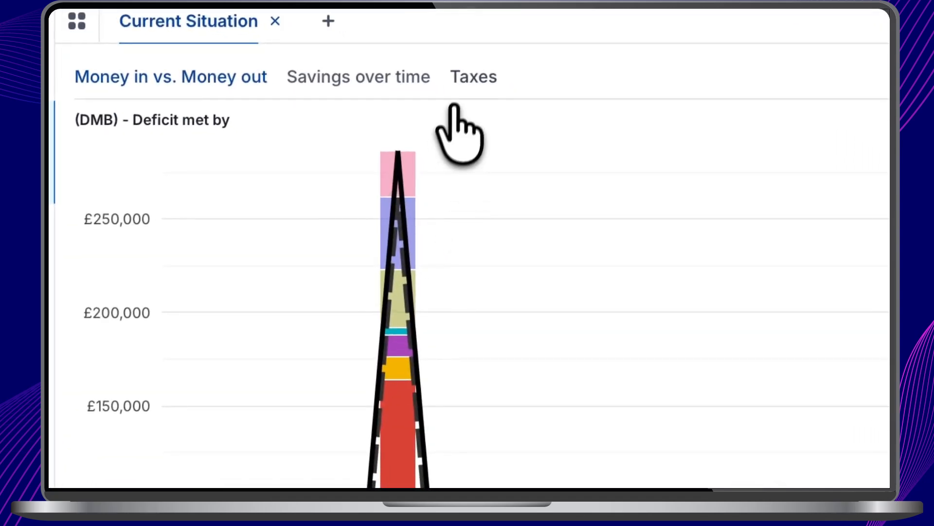
click(467, 80)
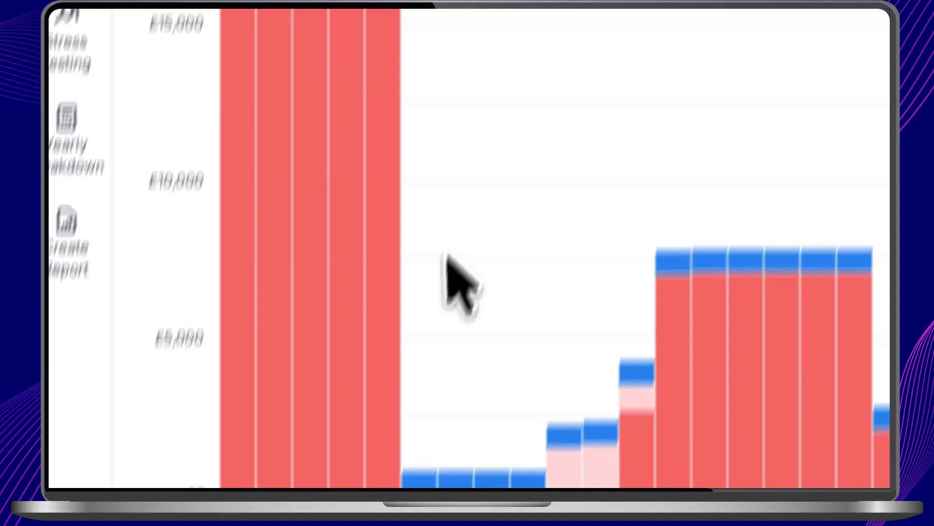
mouse_move(422, 477)
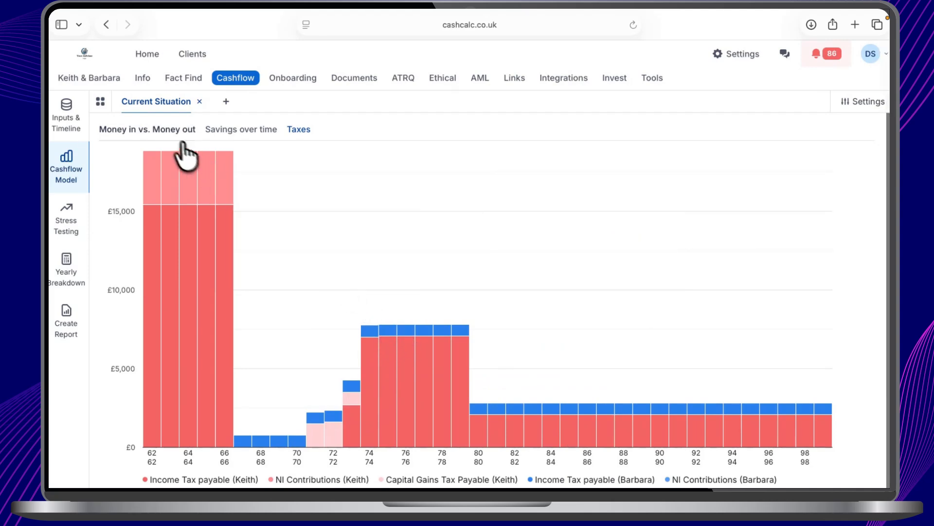
Limit the Money in vs. Money out chart to total expenses, DB Pension - [DB Income] and [DB Income] - PCLS, and inspect them.
click(167, 130)
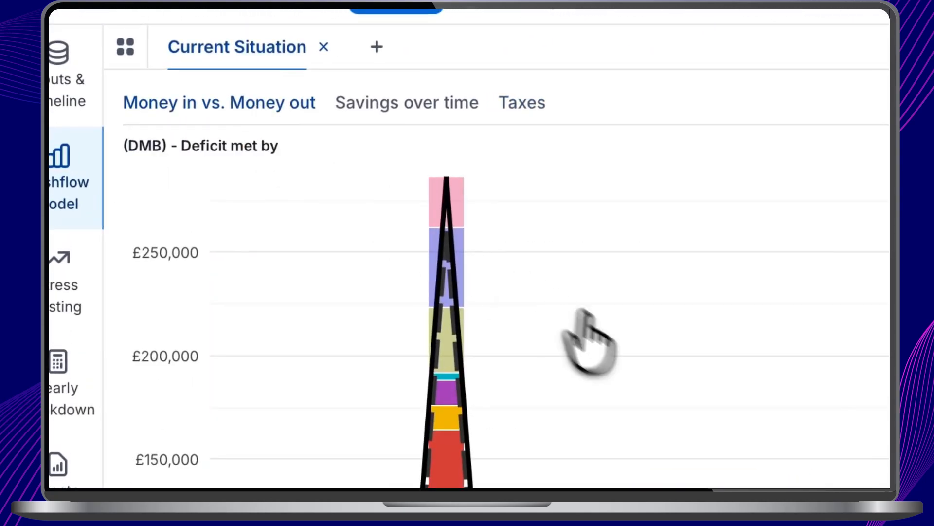
scroll(362, 267, down, 2)
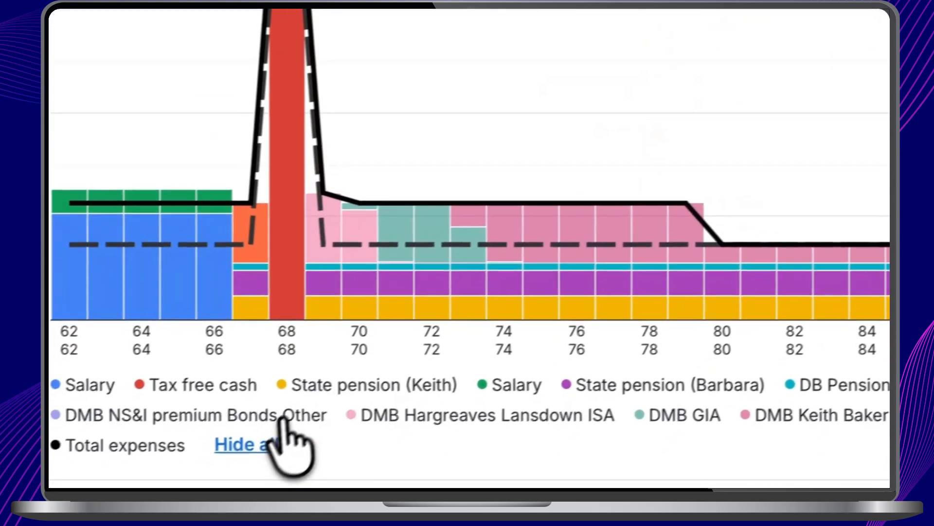
click(265, 440)
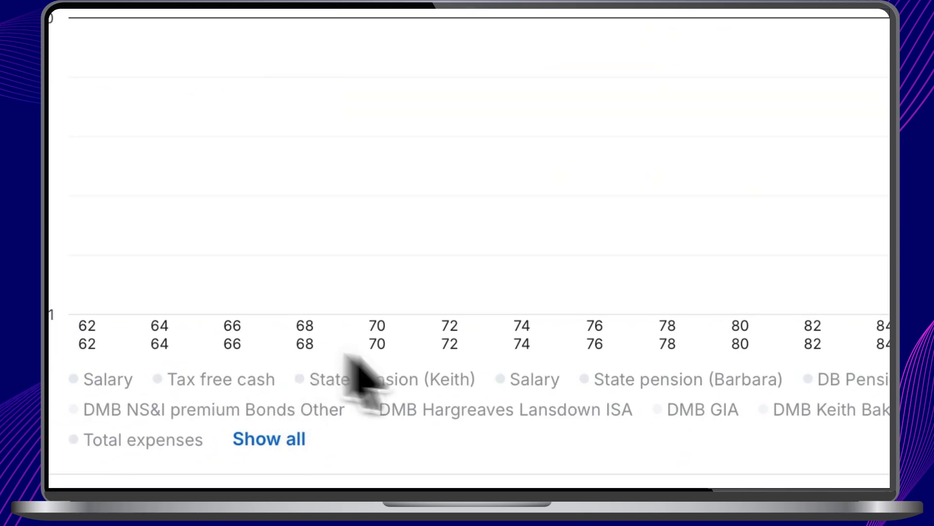
click(263, 440)
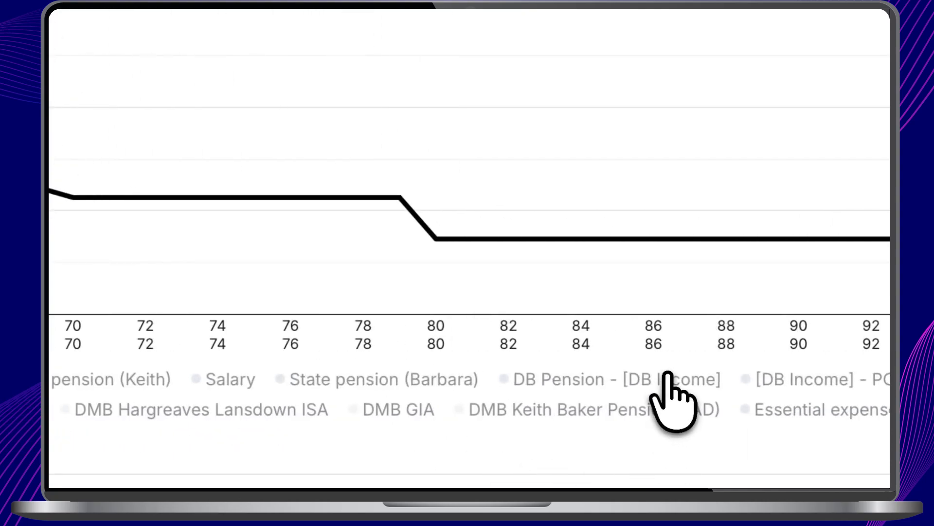
click(667, 385)
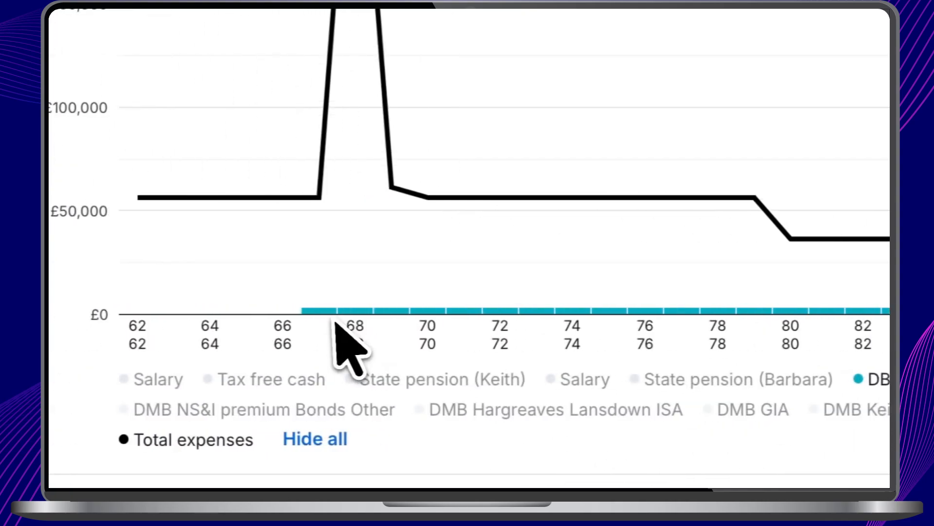
mouse_move(333, 314)
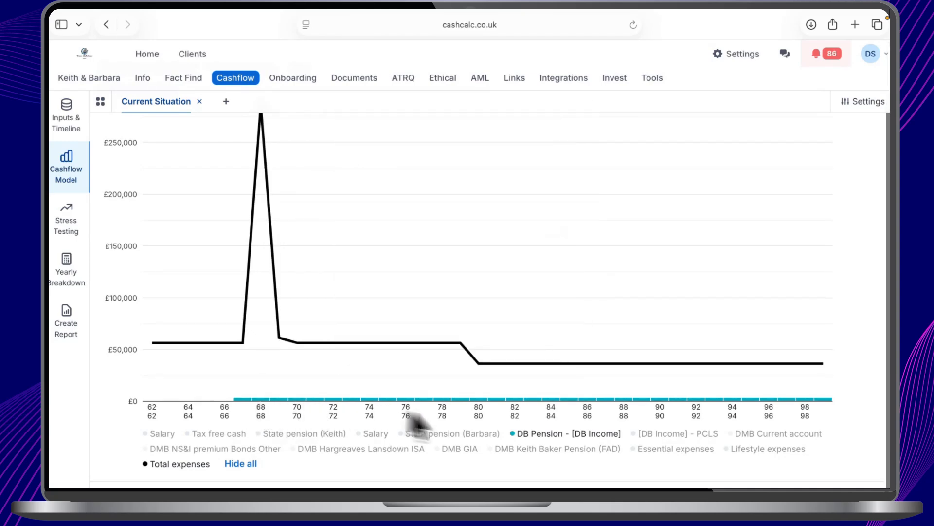
click(681, 435)
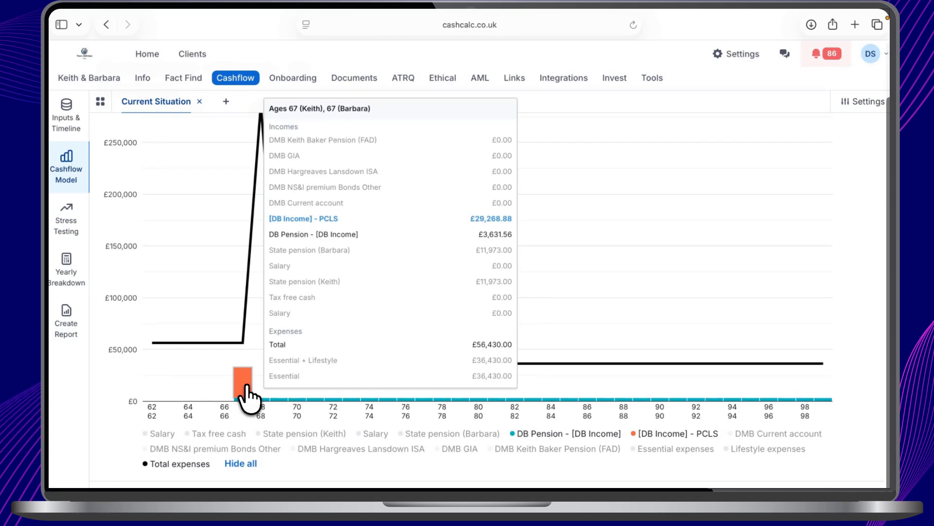
Show the salaries, tax free cash, state pensions and the savings and DC pension withdrawals in the chart again.
click(165, 433)
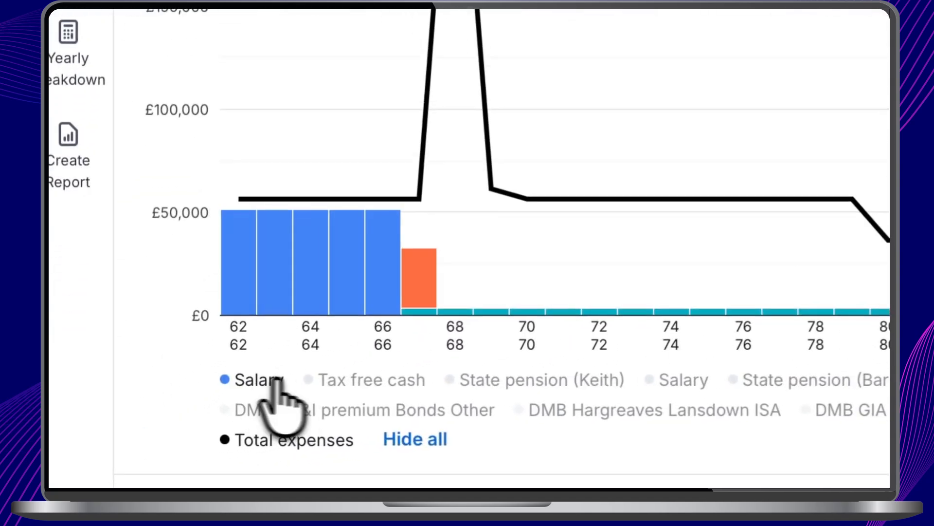
click(350, 379)
click(541, 379)
click(684, 379)
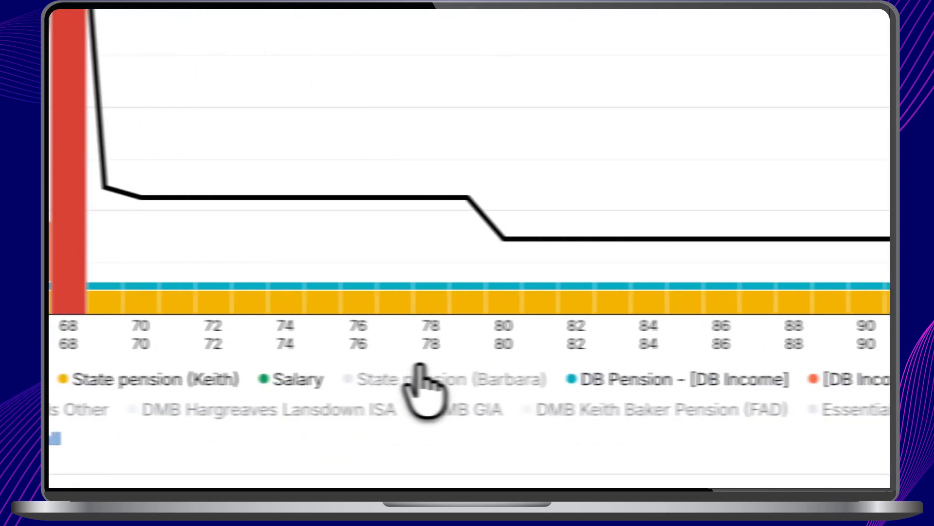
click(419, 372)
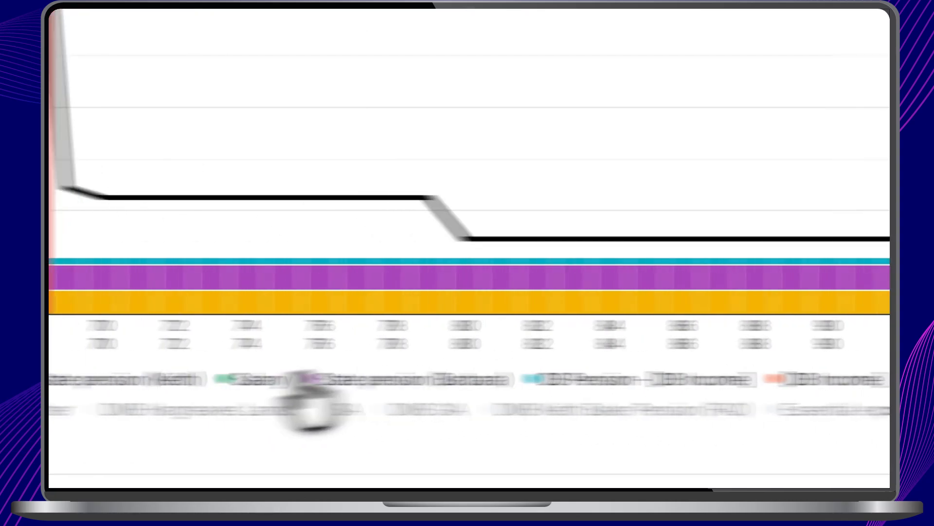
click(139, 410)
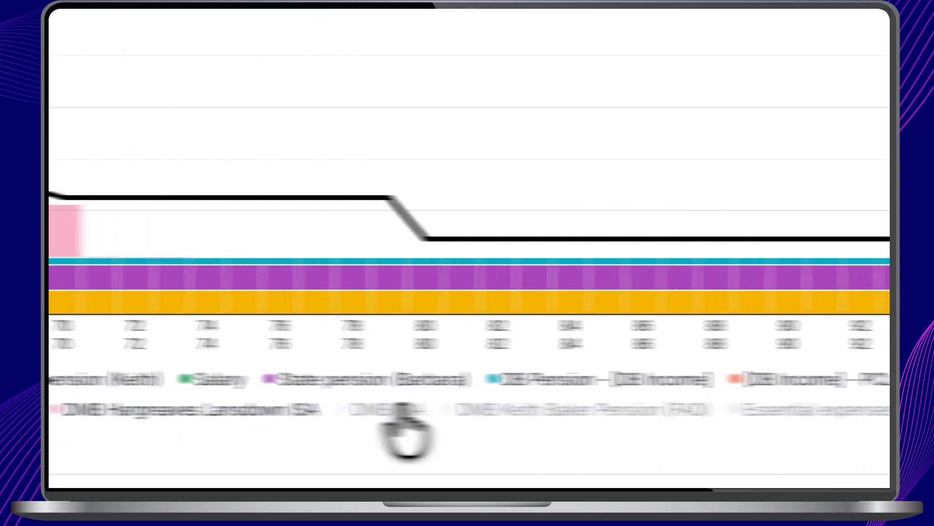
click(402, 412)
click(552, 411)
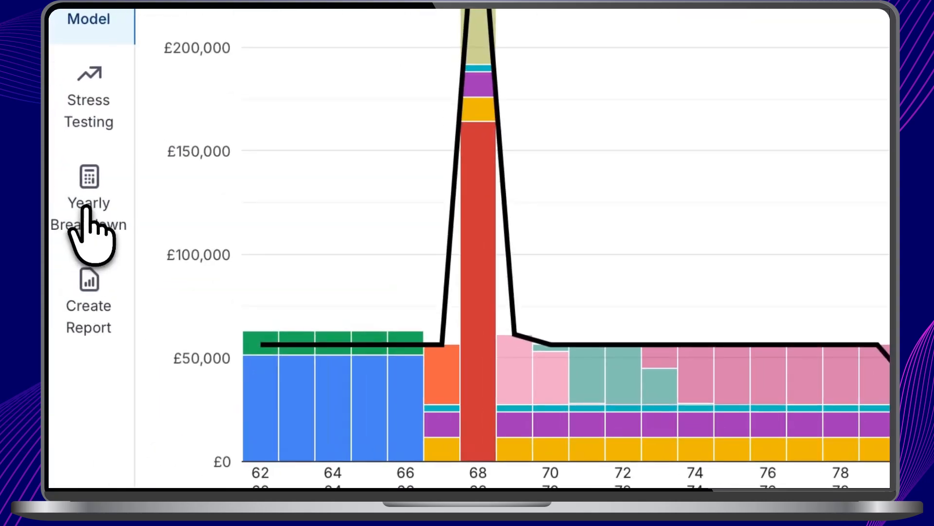
Open the yearly breakdown and examine the DB pension's gross amount, tax and net amount in the 2033/34 money-in details.
click(87, 209)
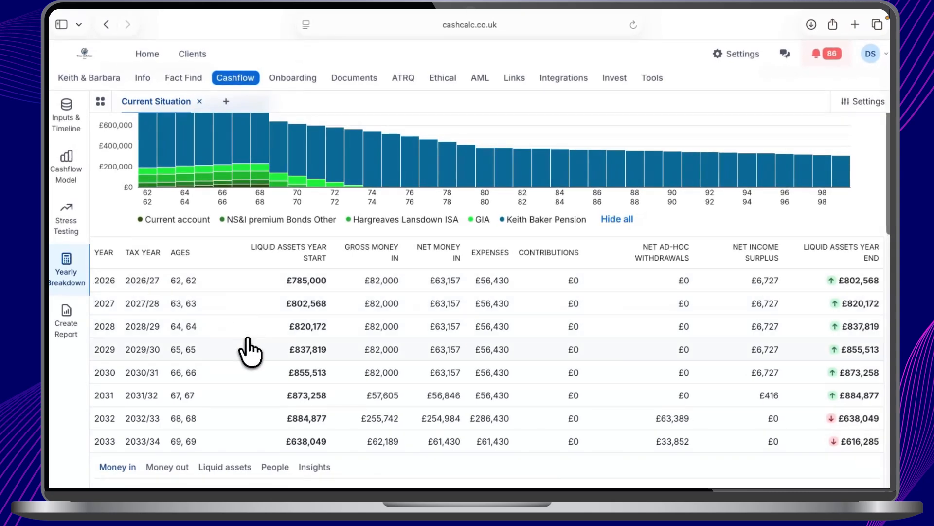
scroll(249, 351, down, 3)
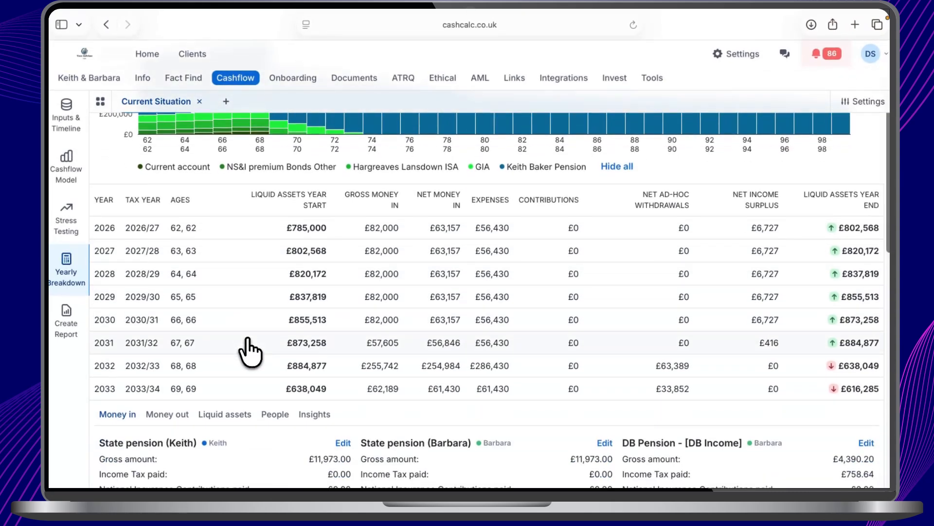
scroll(249, 351, down, 2)
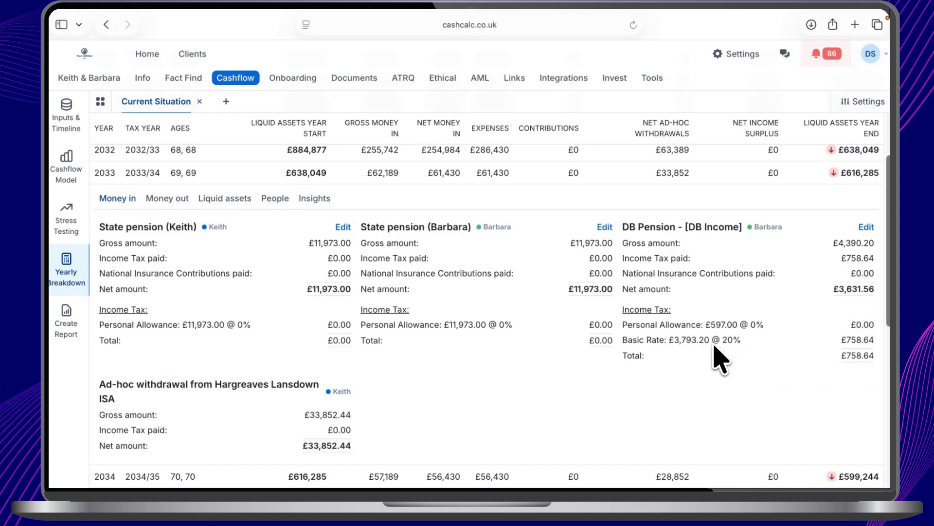
scroll(701, 352, down, 1)
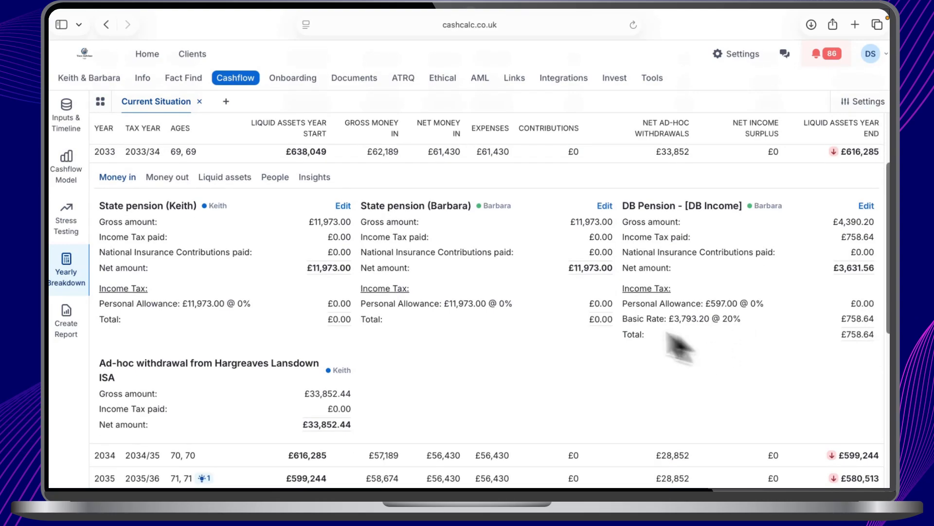
Return to the pension inputs of the Current Situation plan.
click(66, 117)
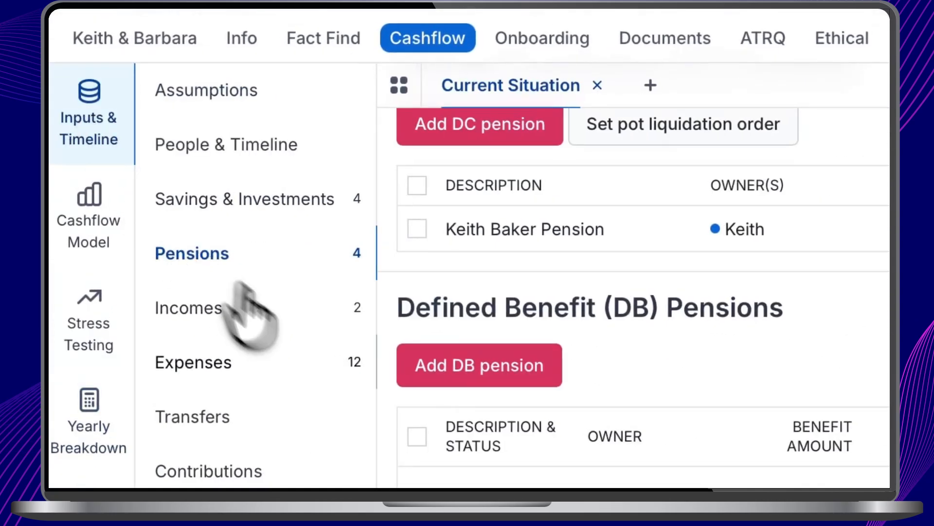